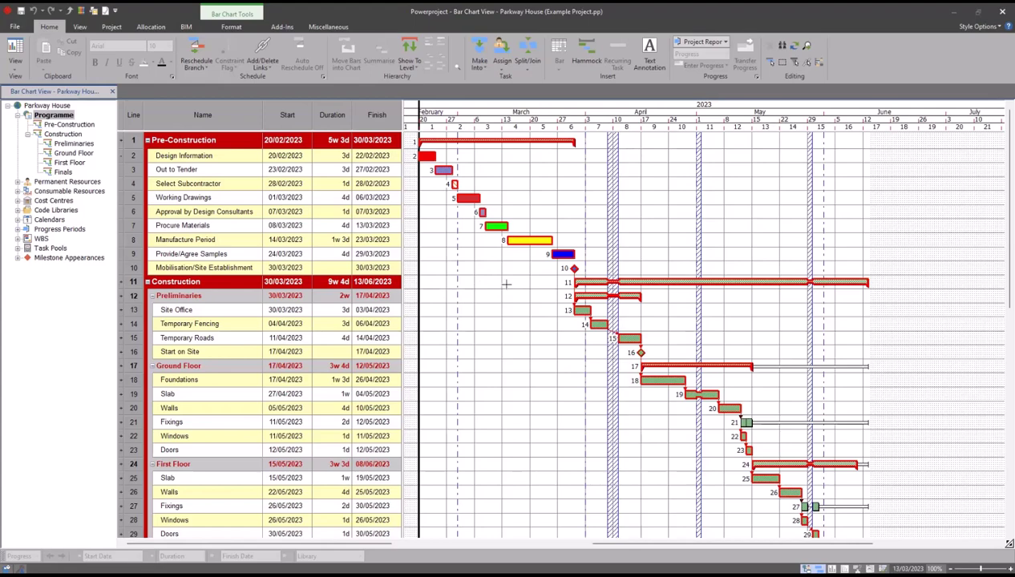
# Inspect the Handover milestone on line 33, then deselect it.
pyautogui.scroll(-3, 509, 280)
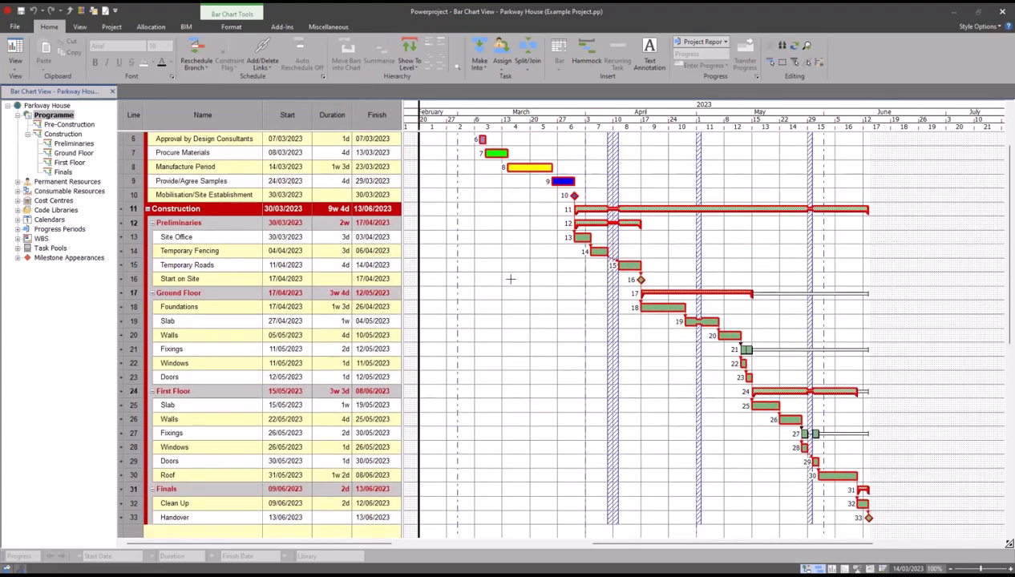
pyautogui.click(867, 518)
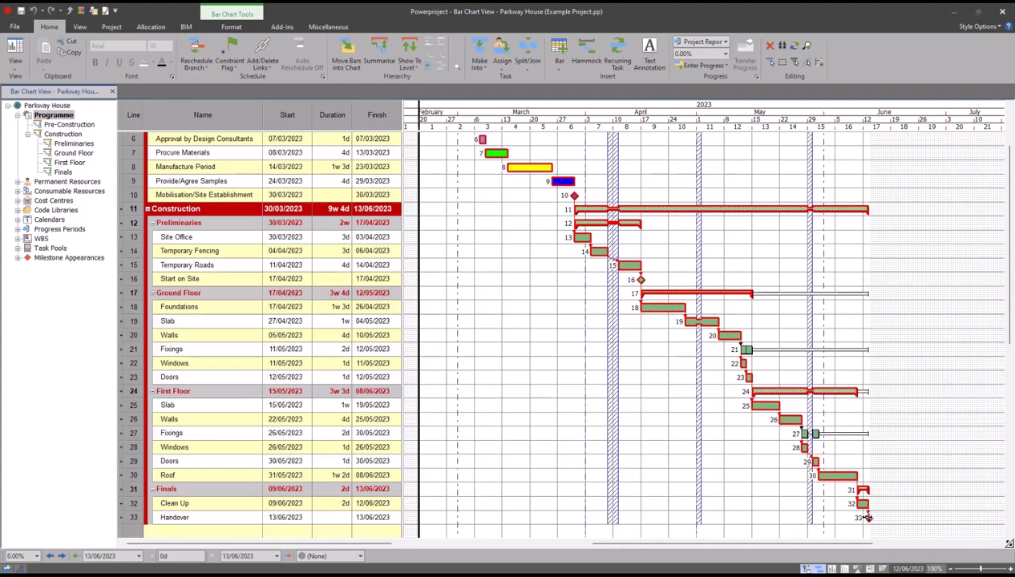
pyautogui.scroll(5, 633, 428)
pyautogui.click(634, 428)
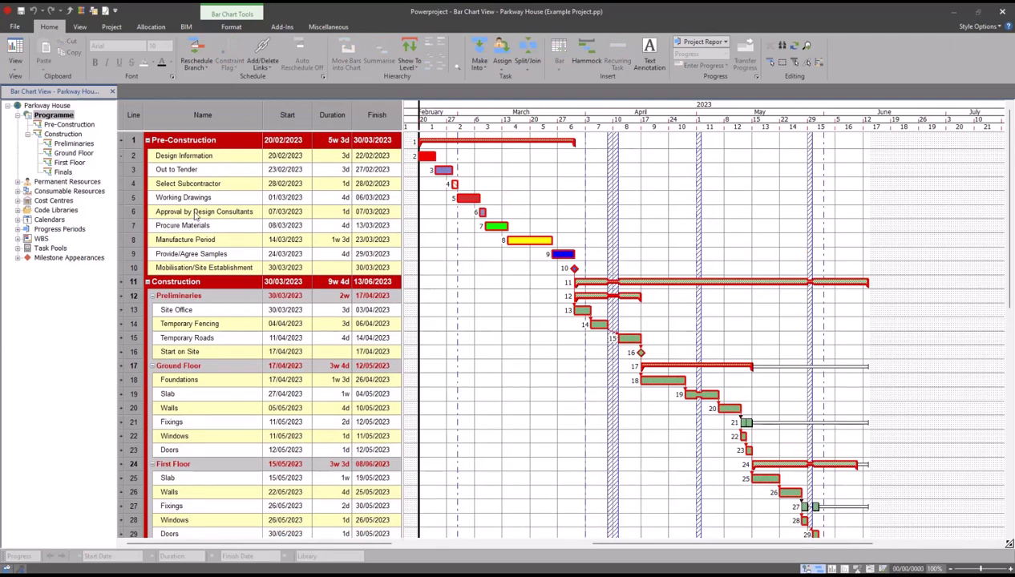
# Expand the Programme to show all levels and briefly view only the Pre-Construction tasks.
pyautogui.click(54, 116)
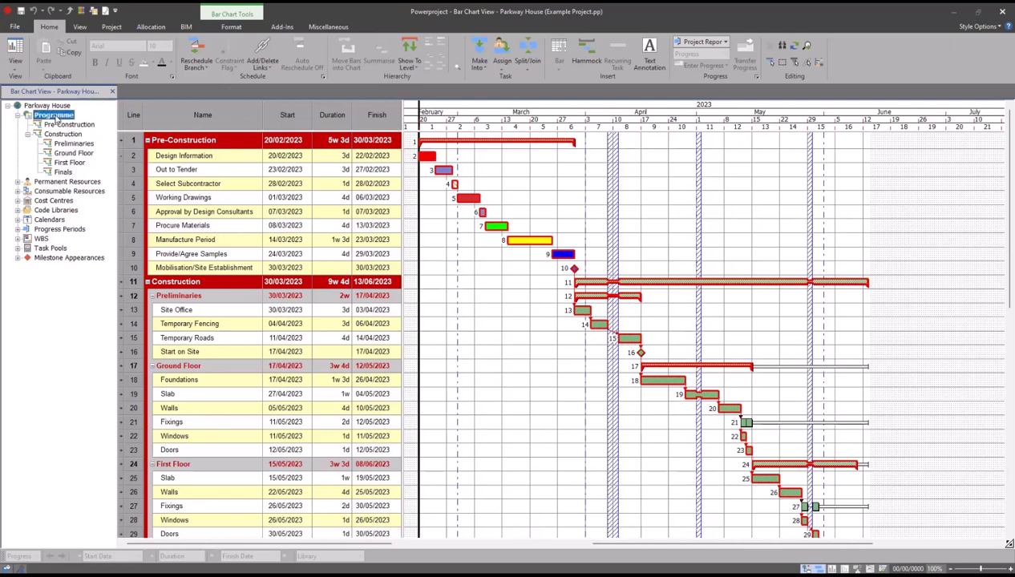
pyautogui.click(411, 67)
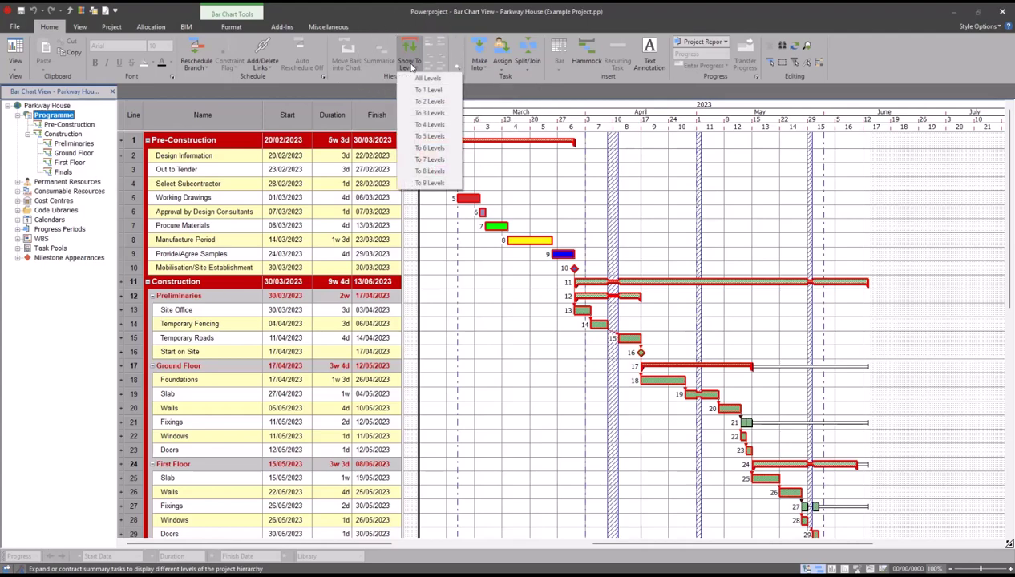
pyautogui.click(427, 79)
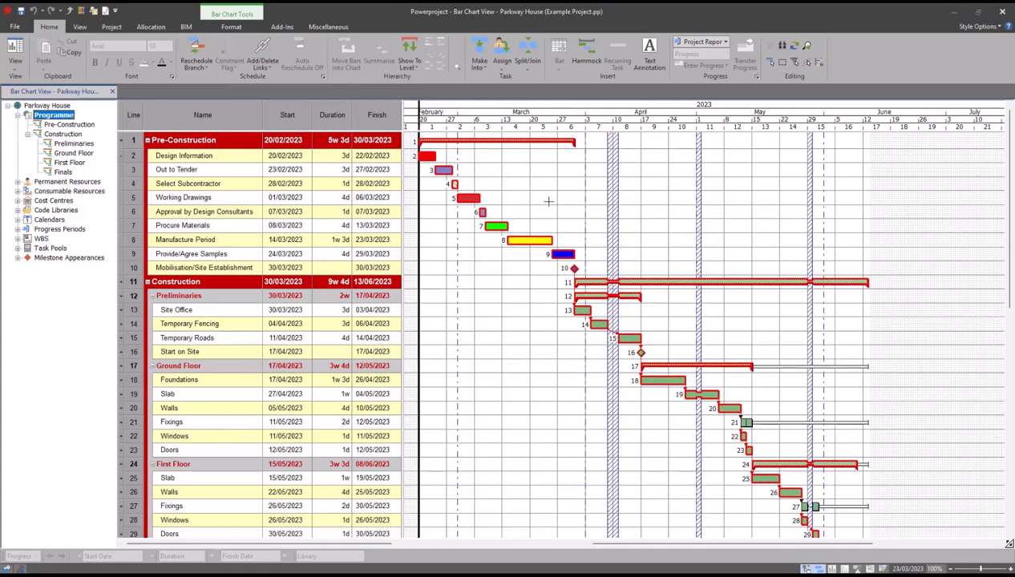
pyautogui.click(76, 125)
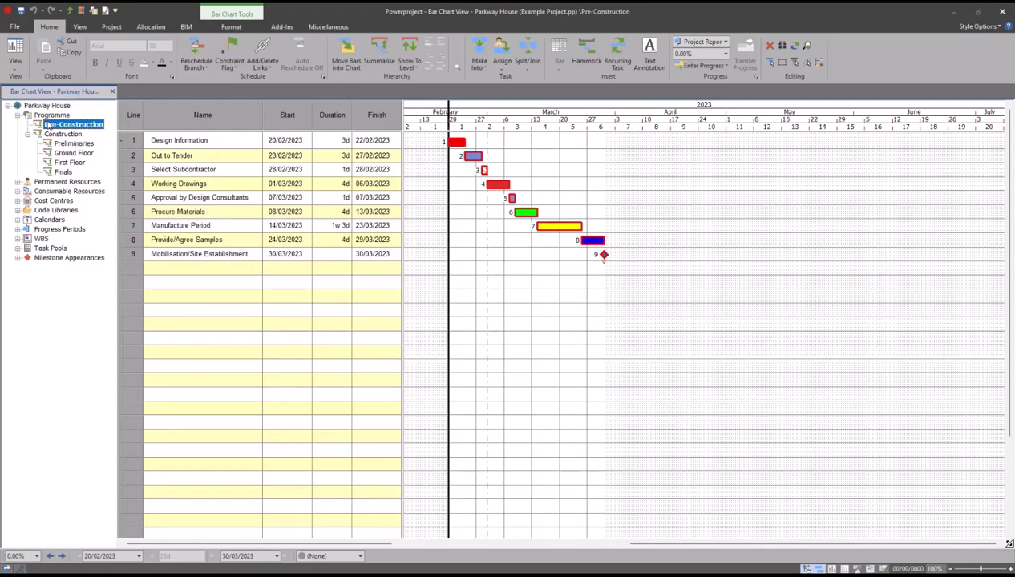
pyautogui.click(48, 116)
pyautogui.click(475, 183)
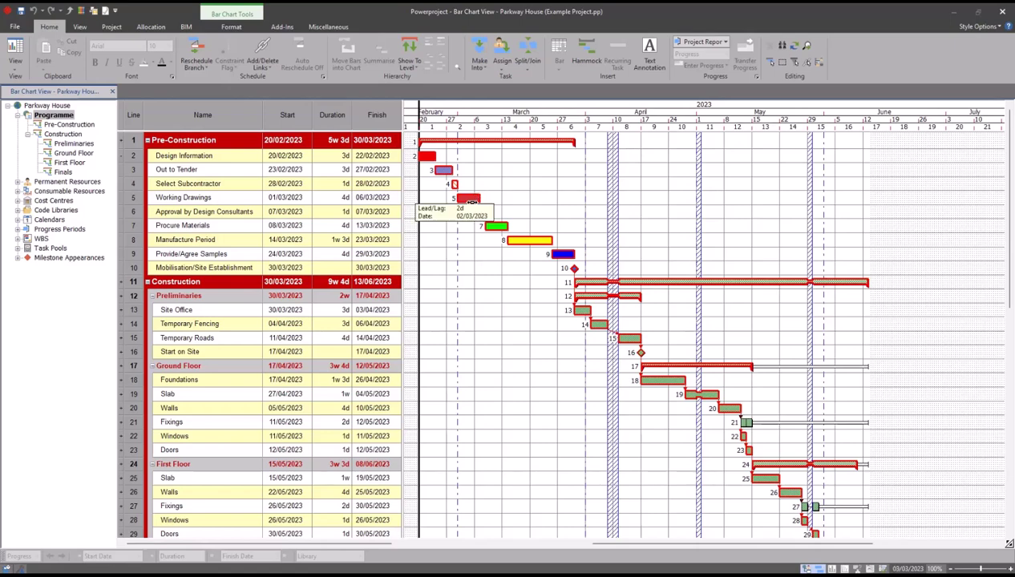
# Select Working Drawings, then every task with Ctrl+A, and dismiss the task context menu.
pyautogui.click(467, 197)
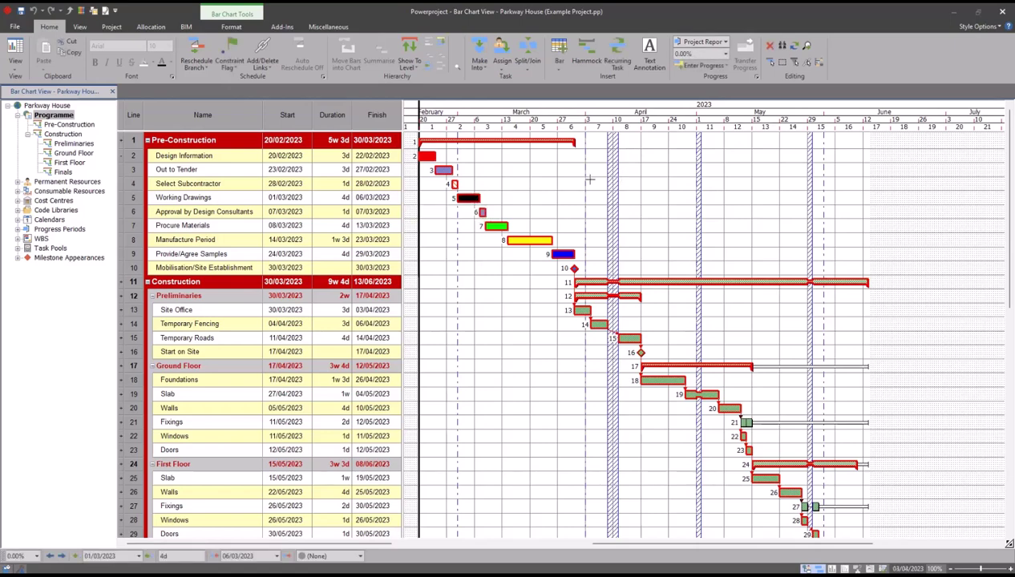
pyautogui.hotkey('ctrl', 'a')
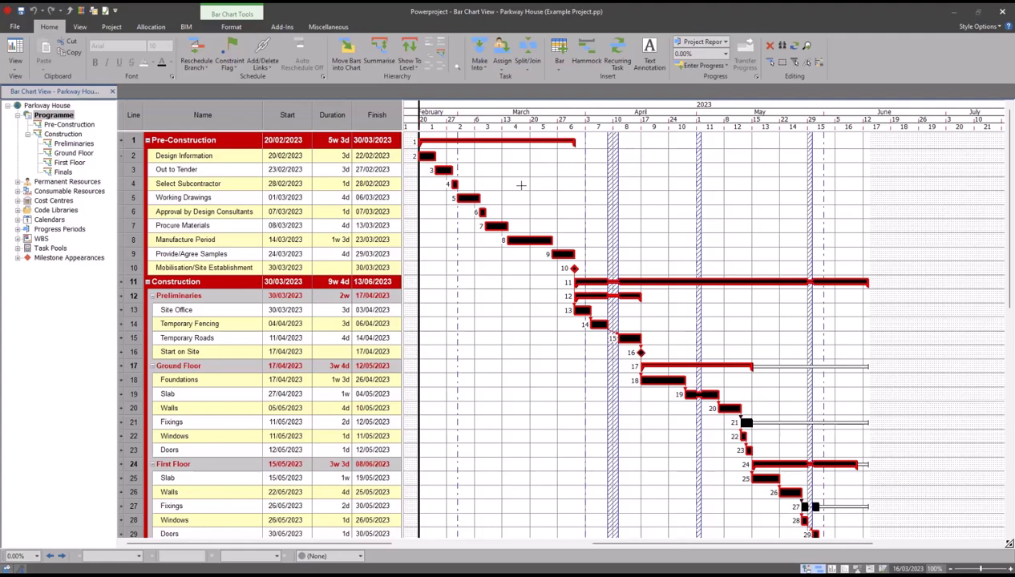
pyautogui.rightClick(467, 198)
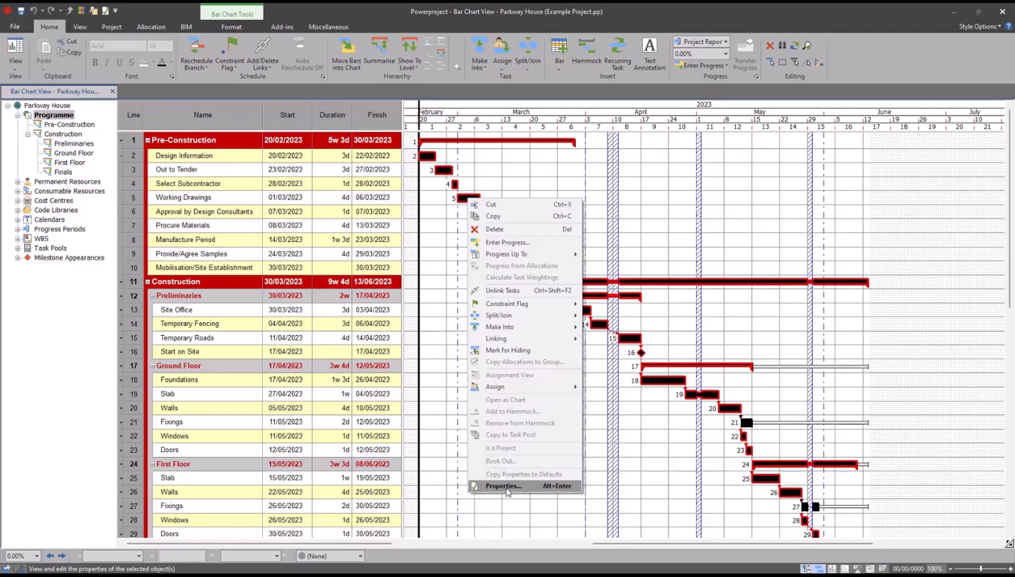
pyautogui.click(65, 296)
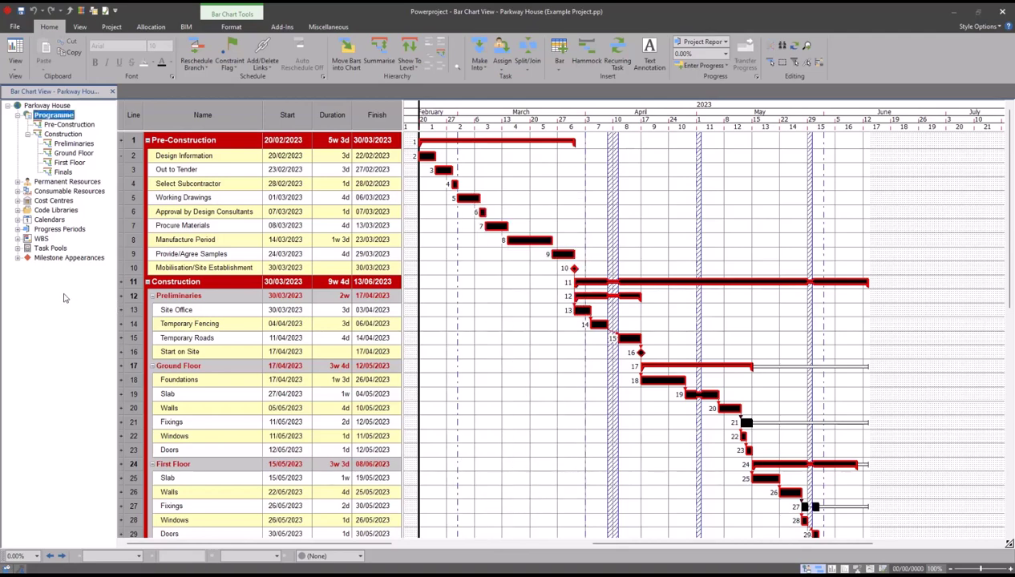
# Drag the 7 day week, Bank Hols & Xmas calendar from Calendars onto the selected tasks.
pyautogui.click(18, 220)
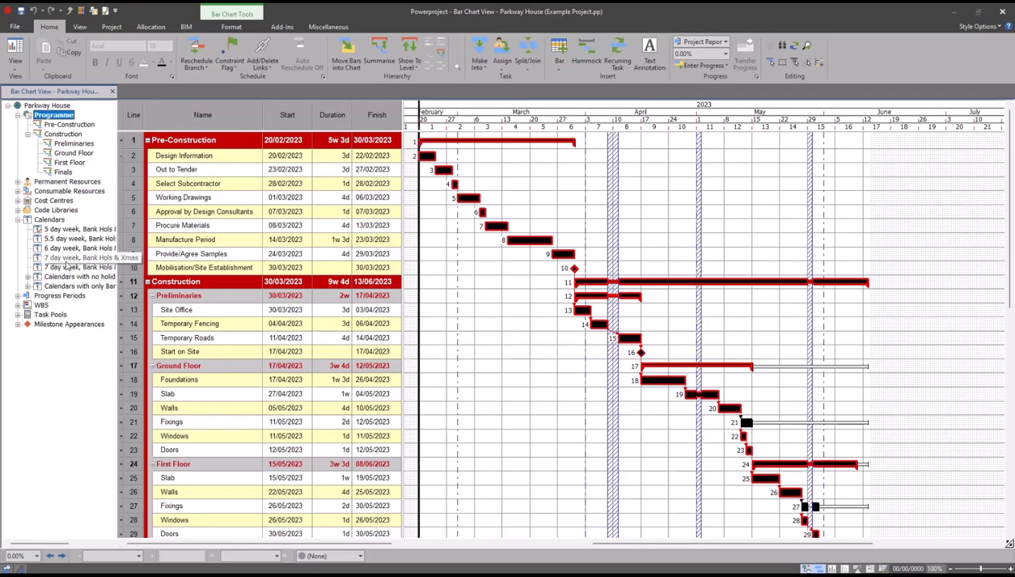
pyautogui.moveTo(68, 256); pyautogui.dragTo(529, 244)
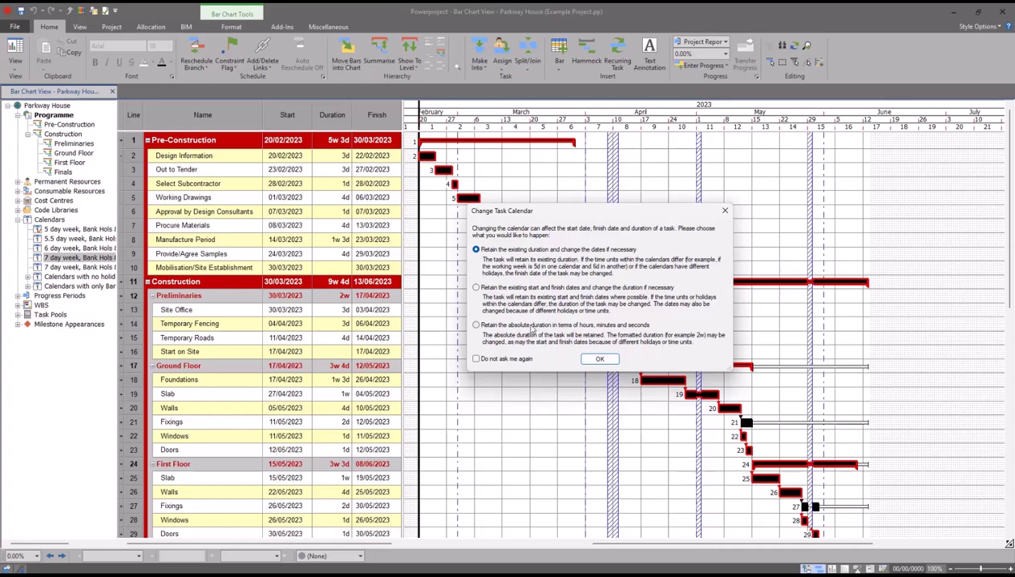
# Keep existing durations and switch the folding calendar to the 7 day week calendar.
pyautogui.click(603, 359)
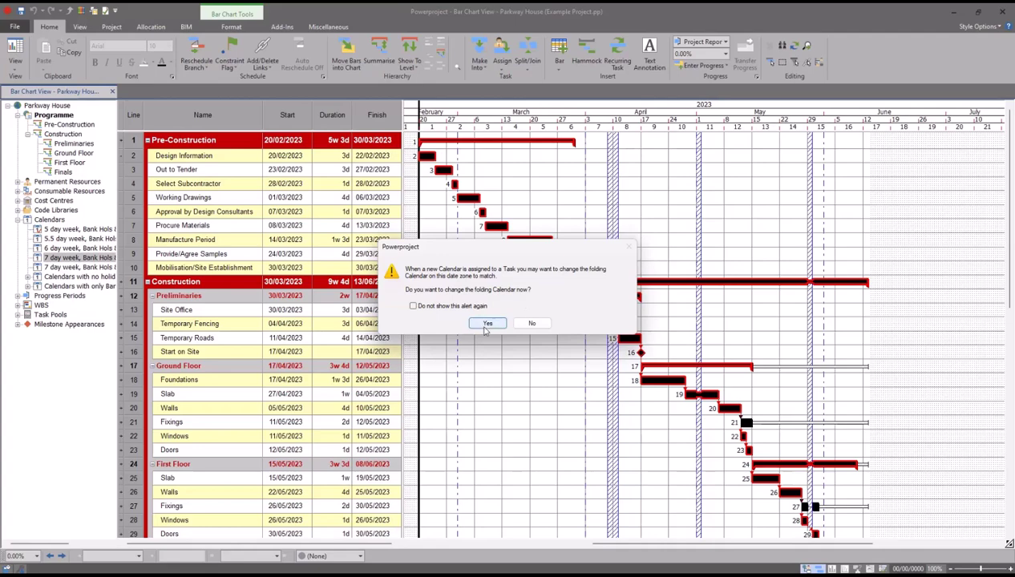
pyautogui.click(488, 324)
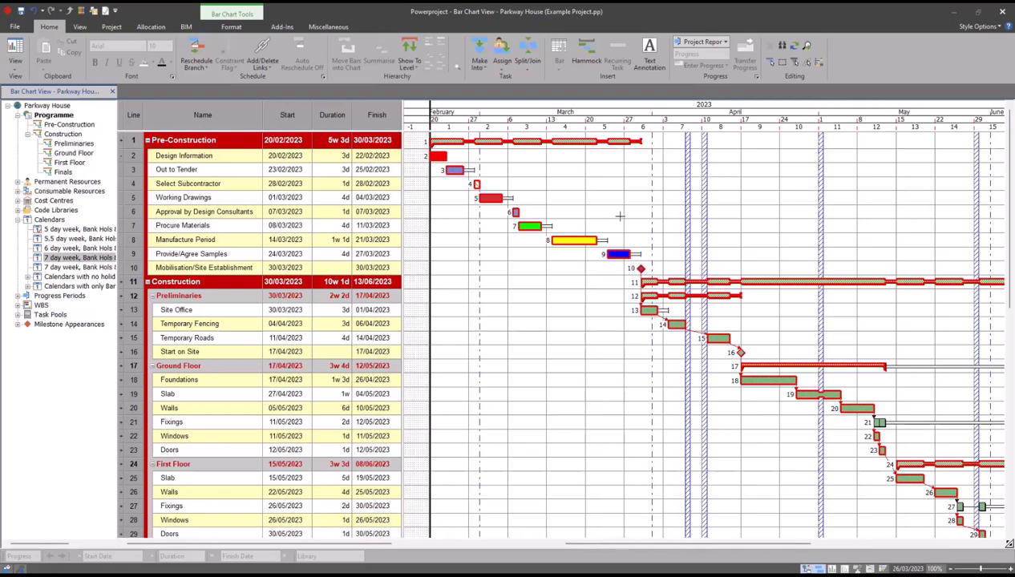
# Reschedule the branch past the progress period warning and check Handover falls on 30/05/2023.
pyautogui.click(194, 48)
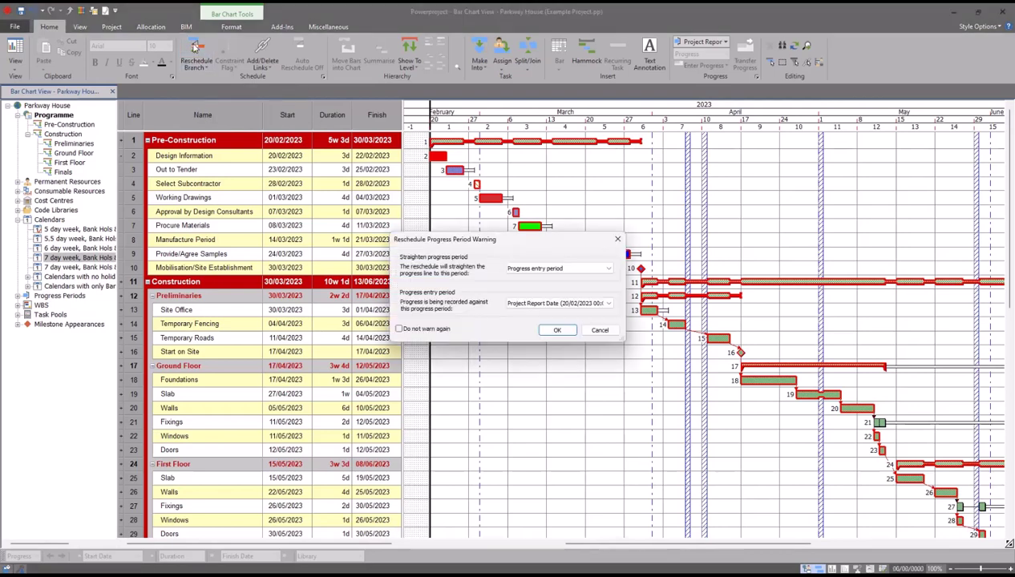
pyautogui.click(563, 333)
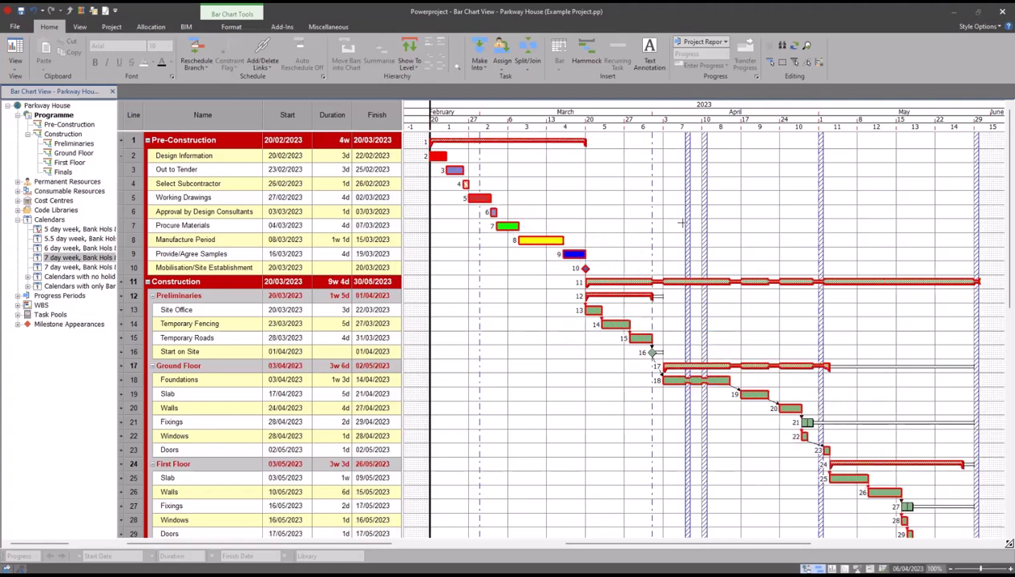
pyautogui.scroll(-3, 682, 223)
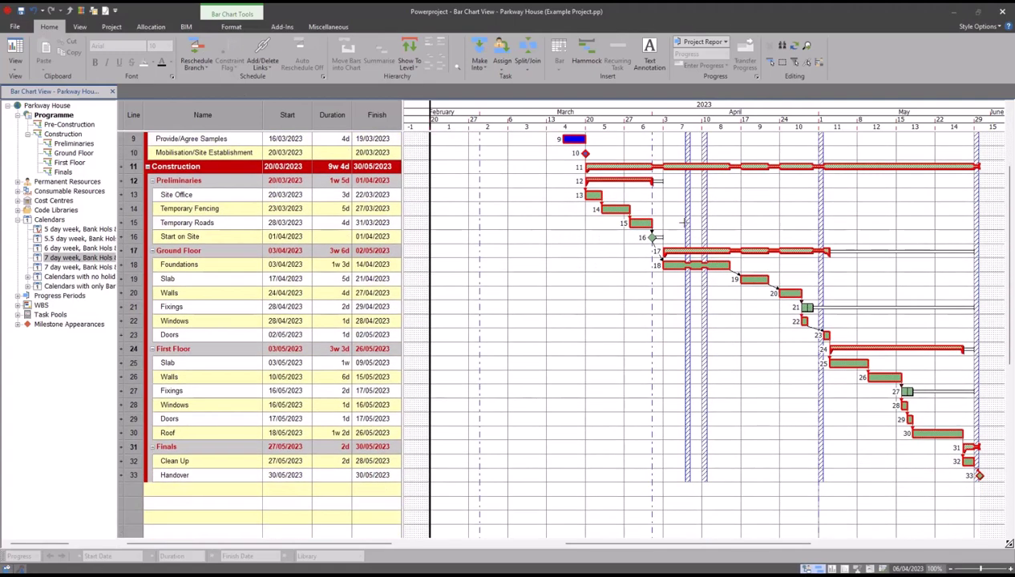
pyautogui.click(979, 476)
pyautogui.scroll(3, 859, 478)
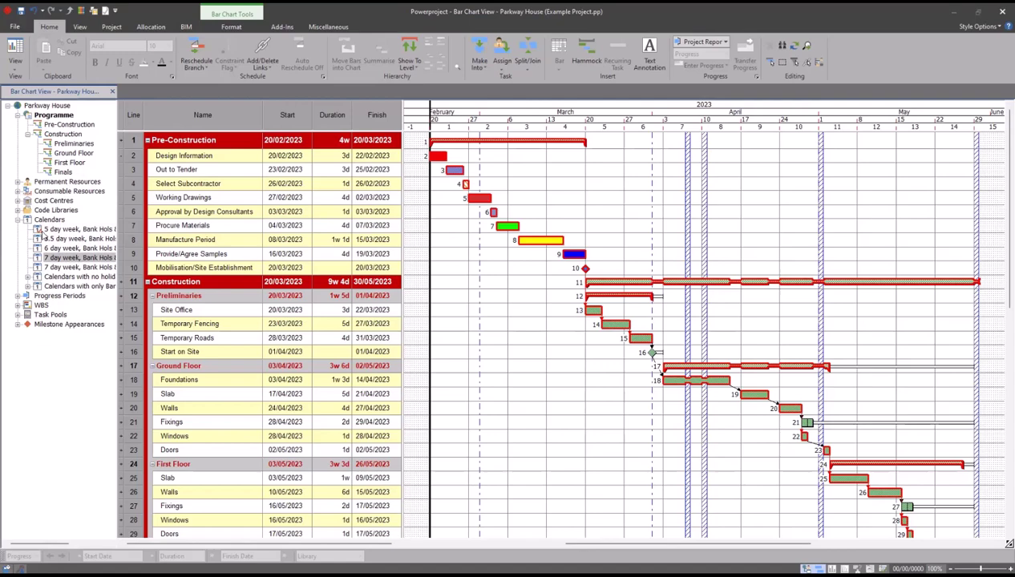
# Draw a test task on line 34, confirm its 5 day week calendar, then undo it.
pyautogui.scroll(-3, 652, 336)
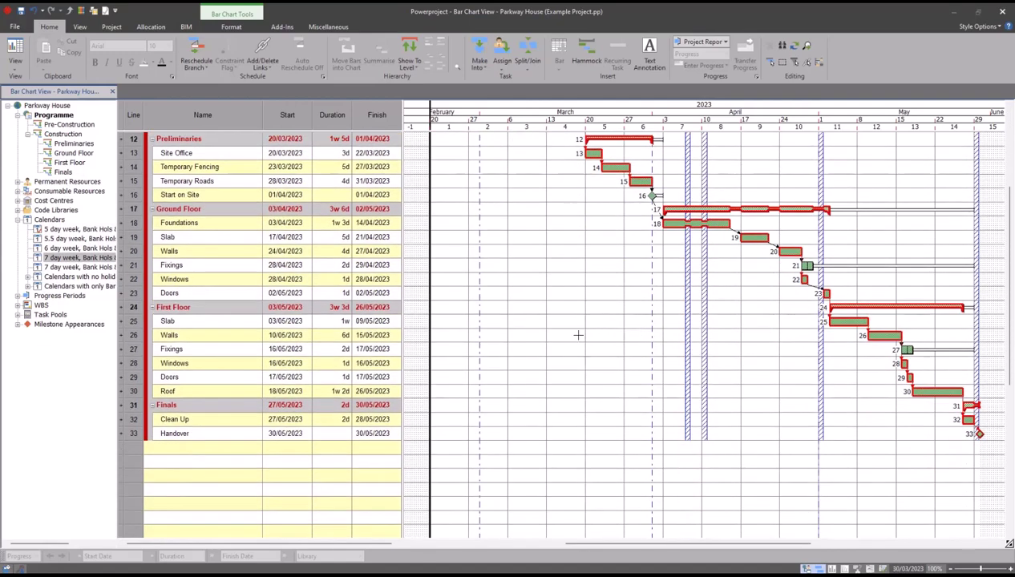
pyautogui.scroll(-2, 577, 336)
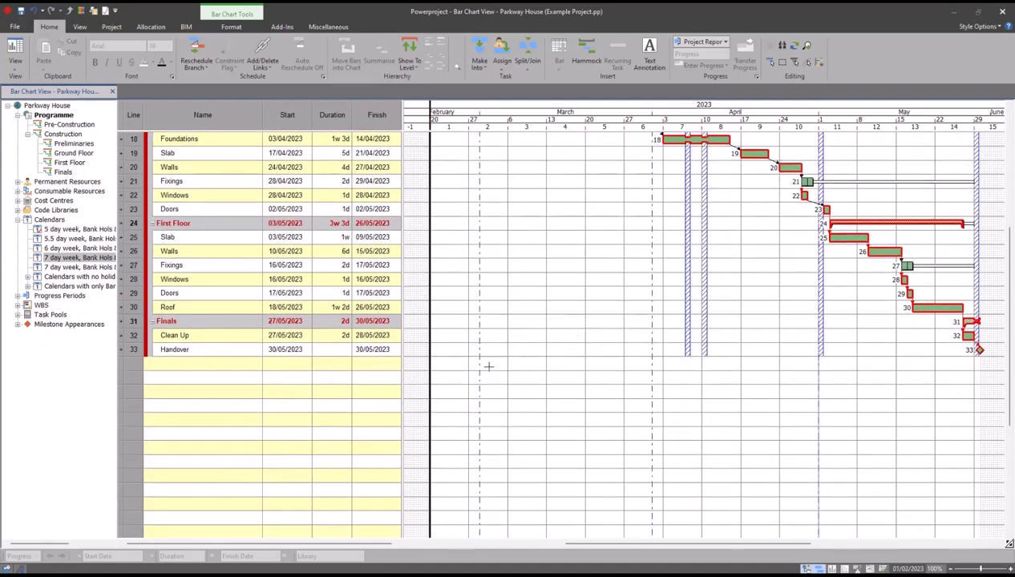
pyautogui.moveTo(486, 364); pyautogui.dragTo(536, 365)
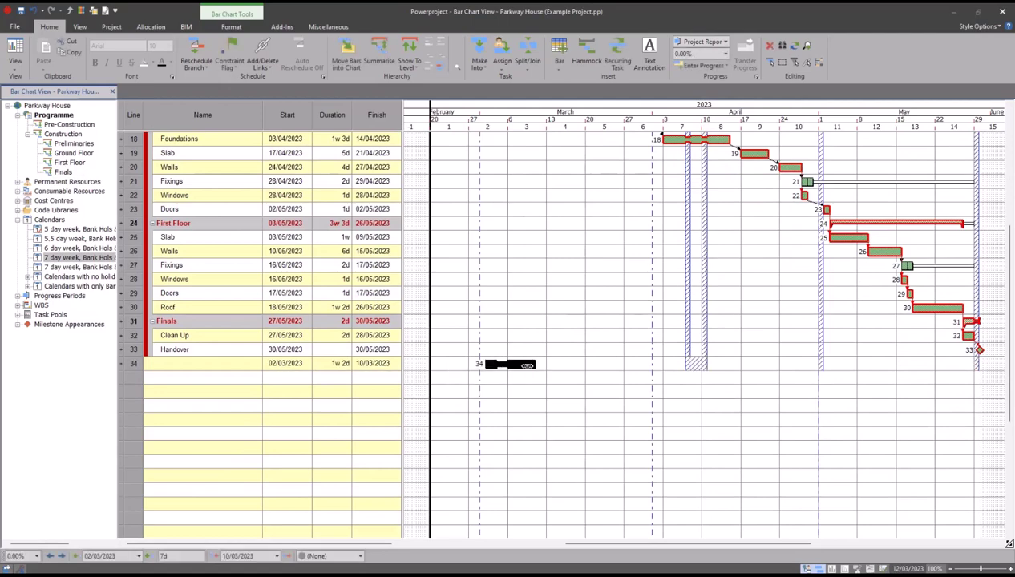
pyautogui.rightClick(527, 365)
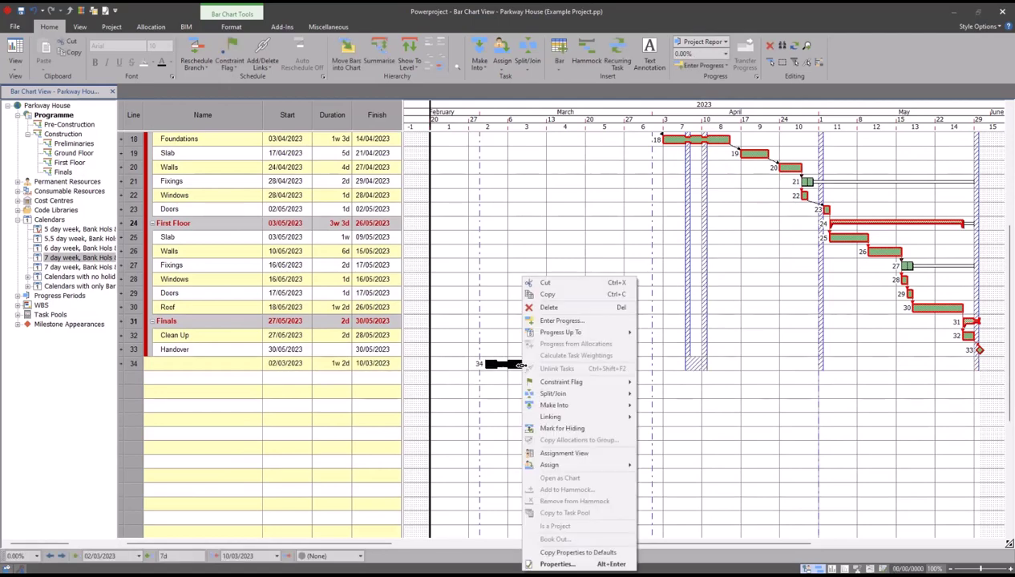
pyautogui.click(552, 558)
pyautogui.click(393, 197)
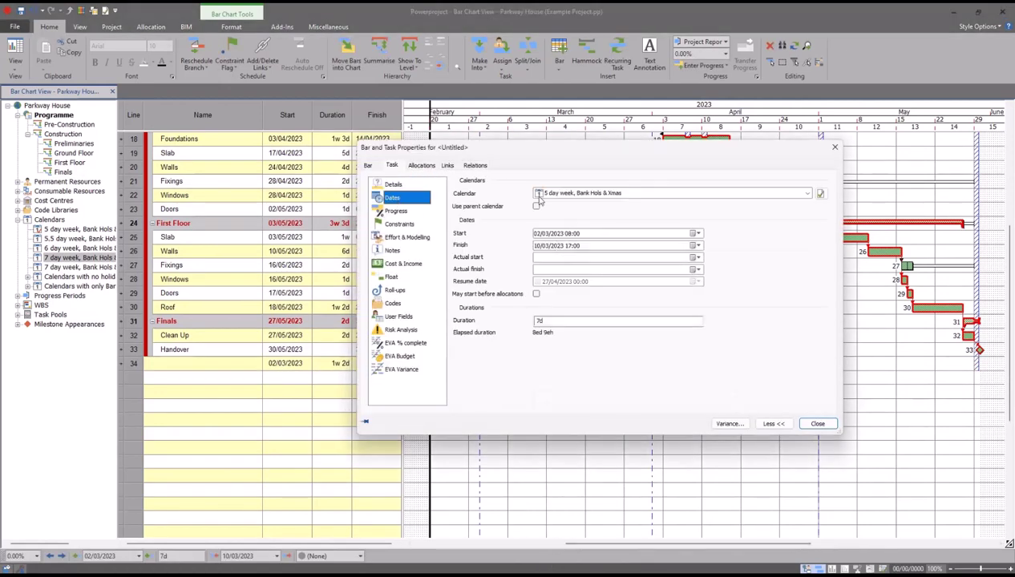
pyautogui.click(559, 195)
pyautogui.click(817, 424)
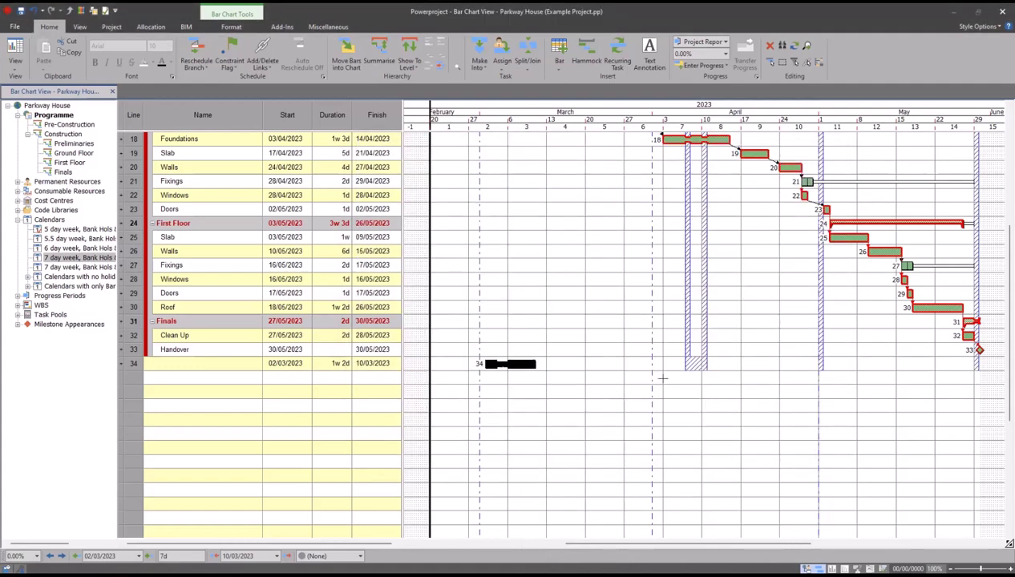
pyautogui.click(31, 11)
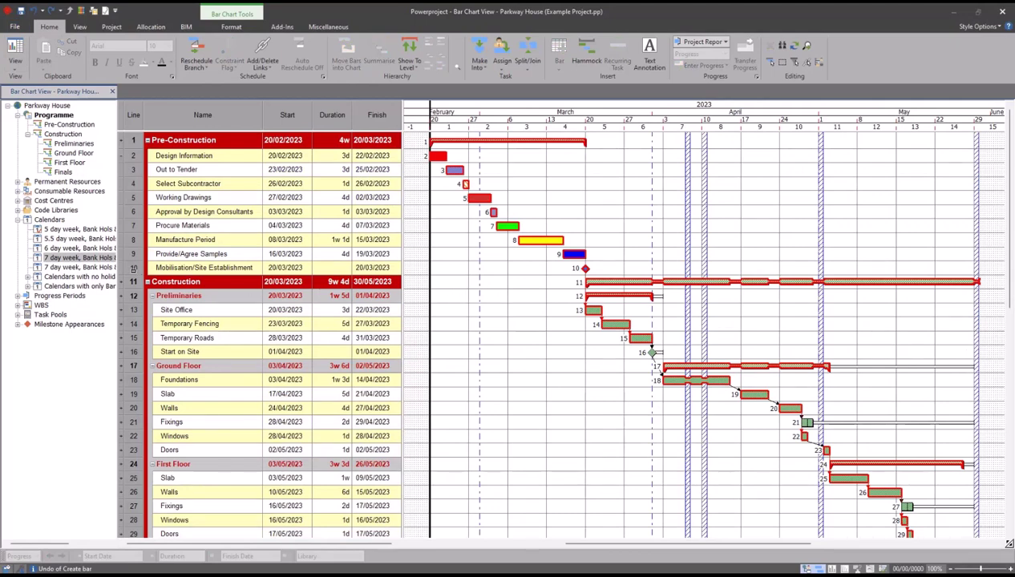
# Make 7 day week, Bank Hols & Xmas the task default calendar, including all existing views.
pyautogui.click(72, 258)
pyautogui.rightClick(72, 259)
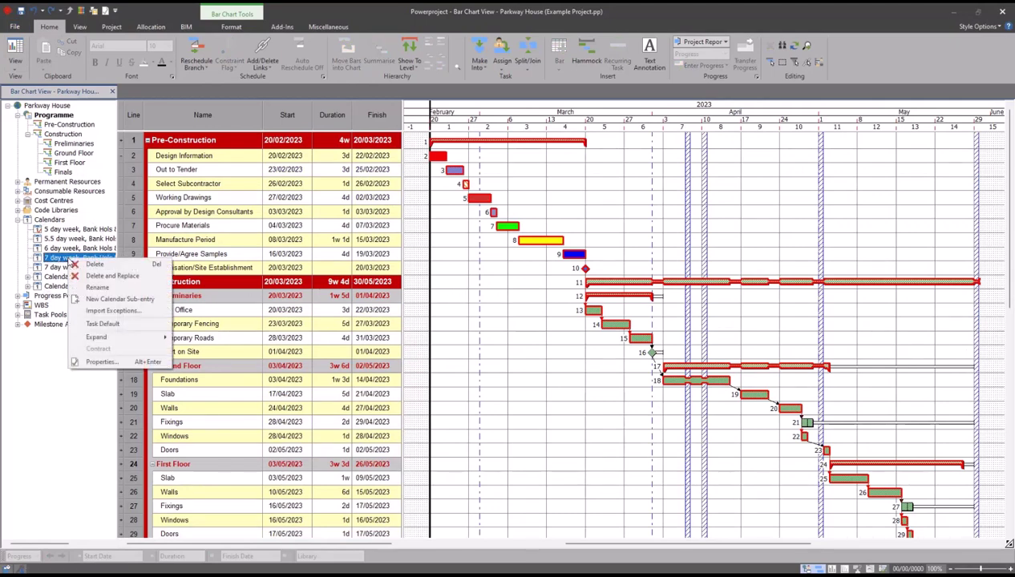
pyautogui.click(124, 325)
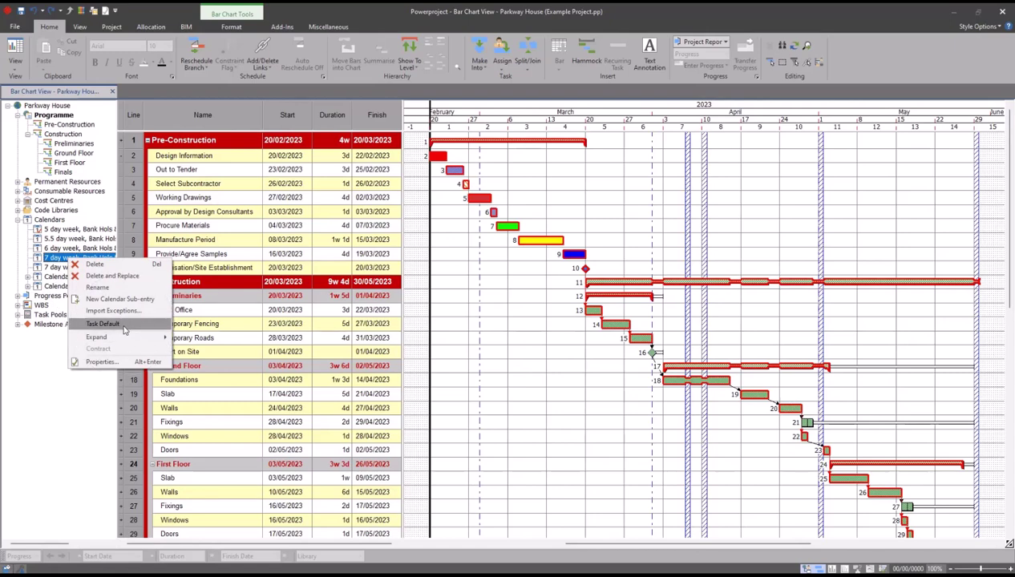
pyautogui.click(124, 326)
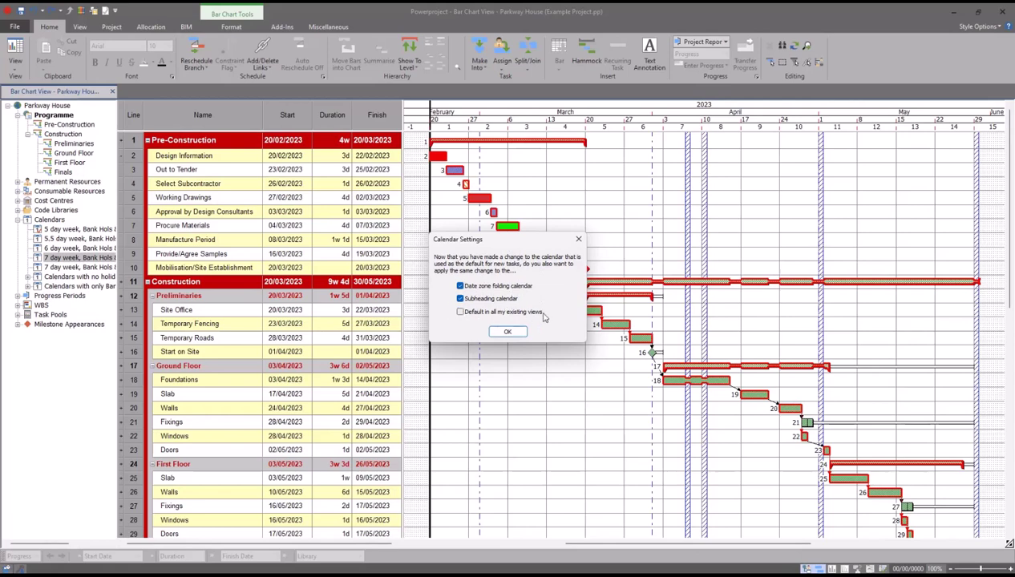
pyautogui.click(472, 313)
# Confirm the defaults, then check a test task on line 34 uses the 7 day week calendar and undo it.
pyautogui.click(509, 332)
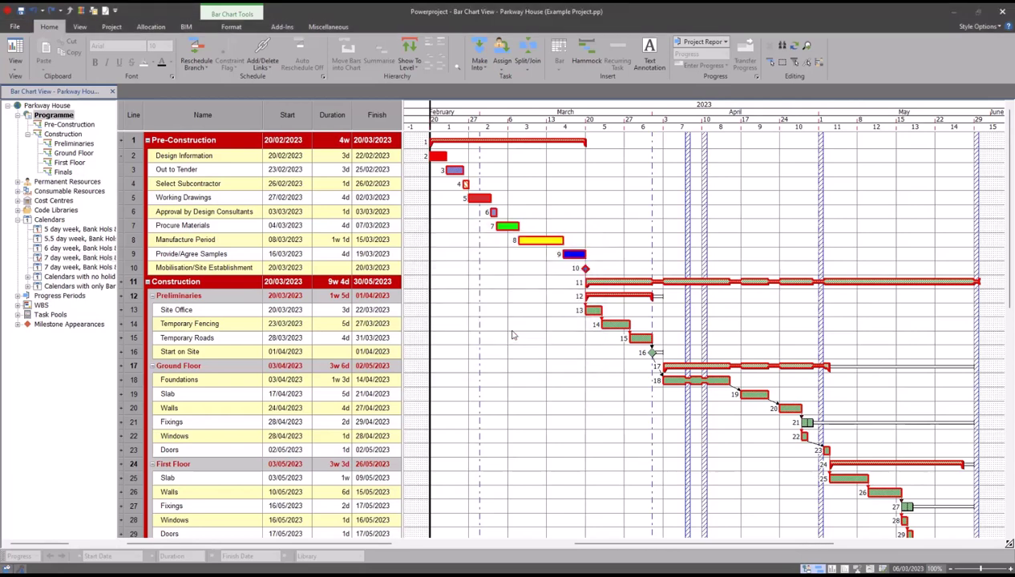
pyautogui.scroll(-5, 511, 323)
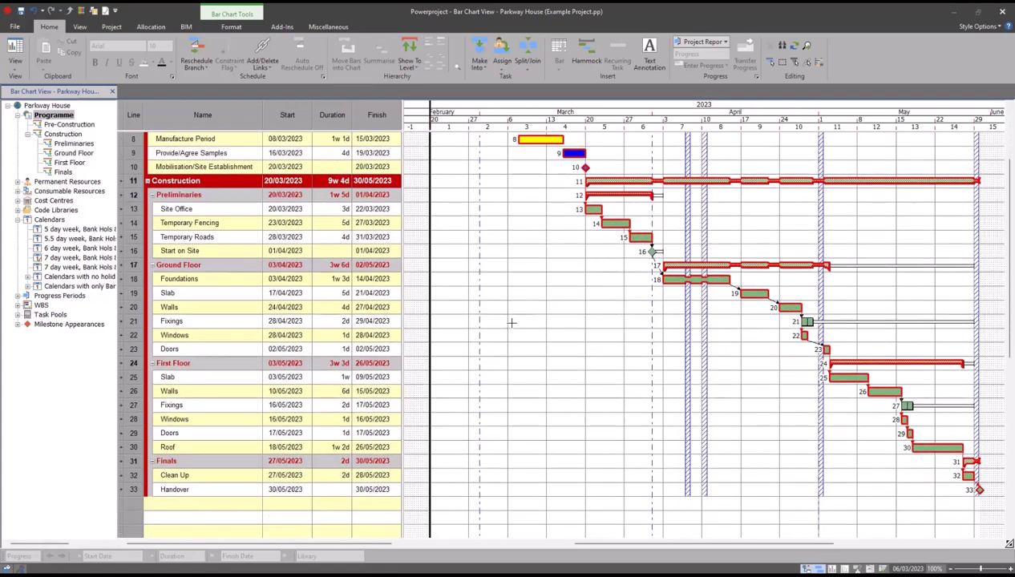
pyautogui.moveTo(490, 418); pyautogui.dragTo(527, 419)
pyautogui.rightClick(528, 418)
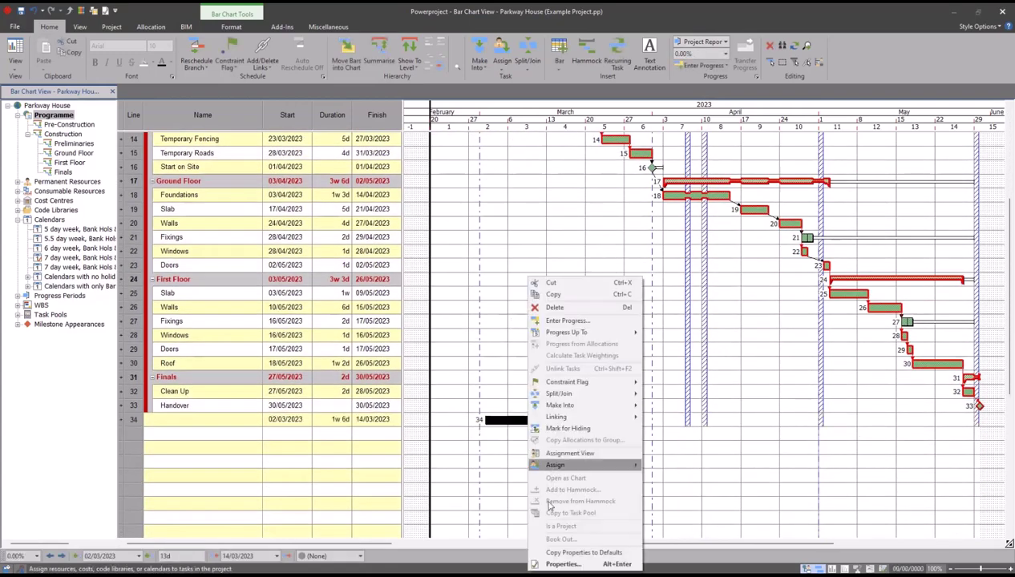
pyautogui.click(564, 563)
pyautogui.click(393, 198)
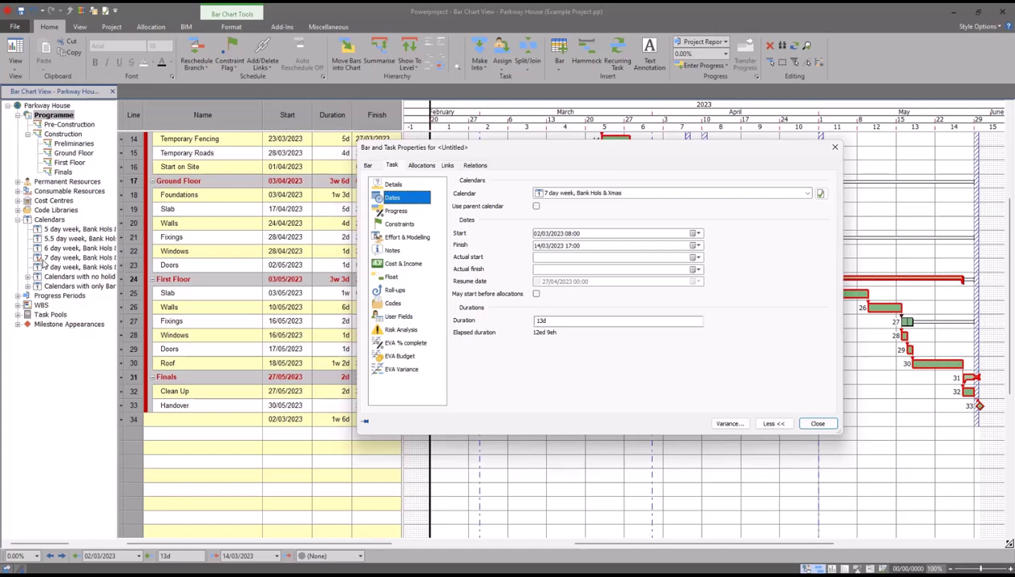
pyautogui.click(818, 424)
pyautogui.hotkey('ctrl', 'z')
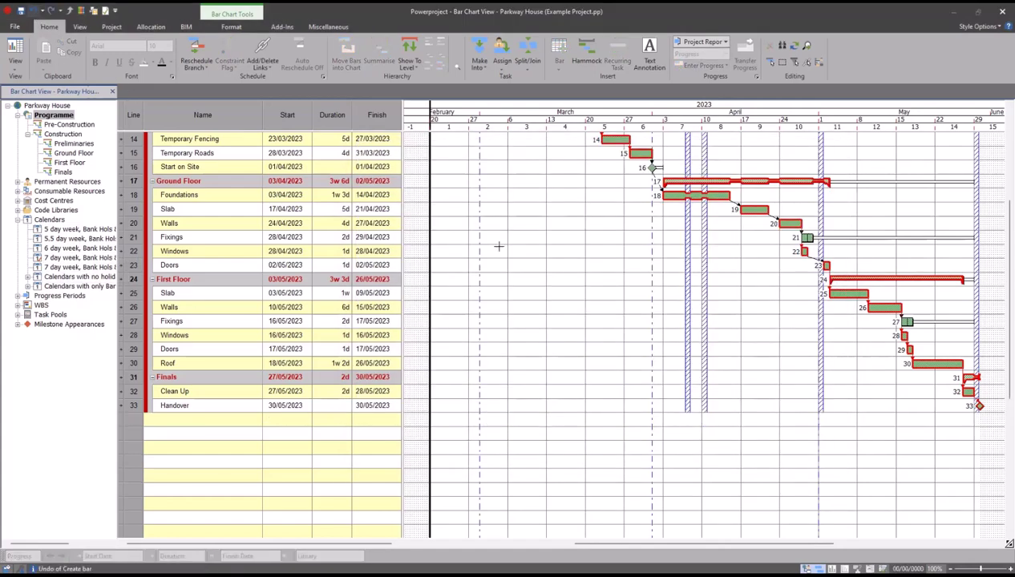
# Open the timescale's Date Zone Properties and inspect the Non Working fold-out option.
pyautogui.scroll(5, 670, 285)
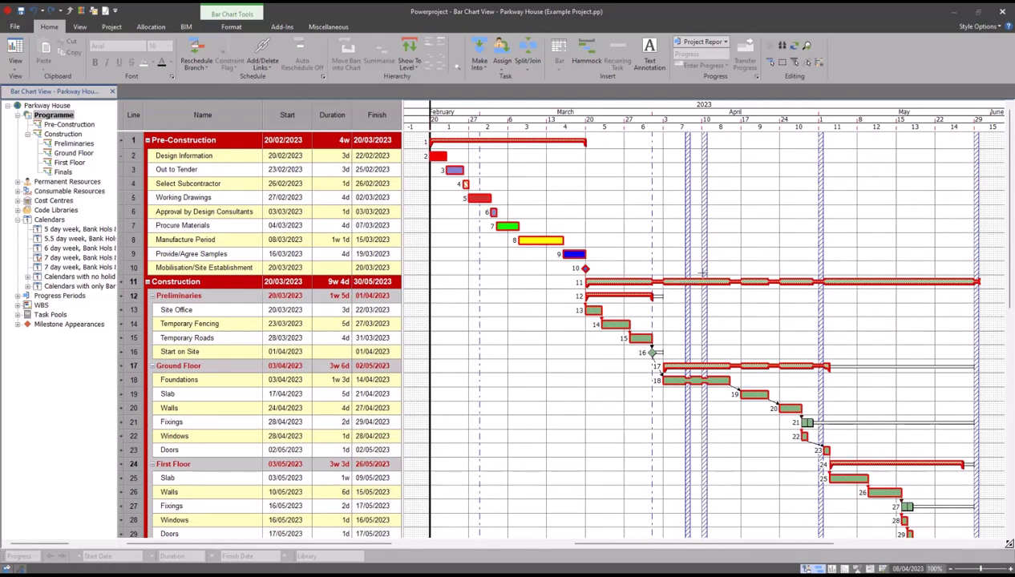
pyautogui.rightClick(667, 117)
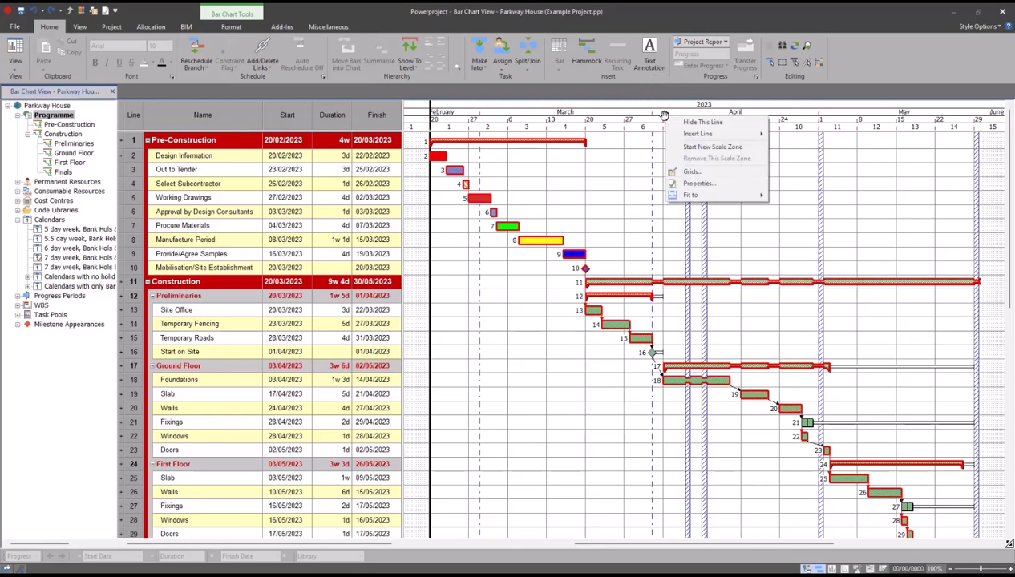
pyautogui.click(689, 183)
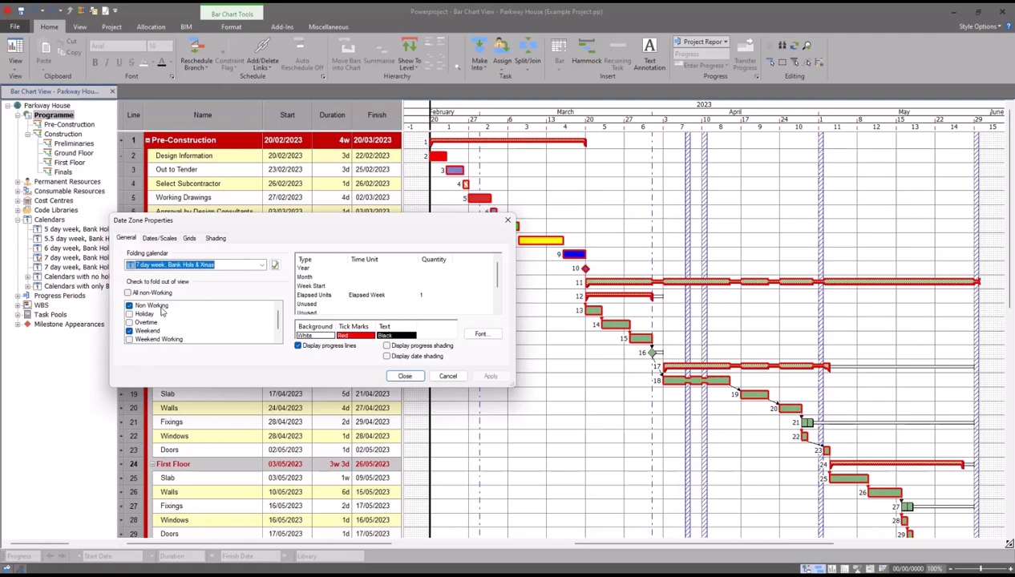
pyautogui.click(153, 306)
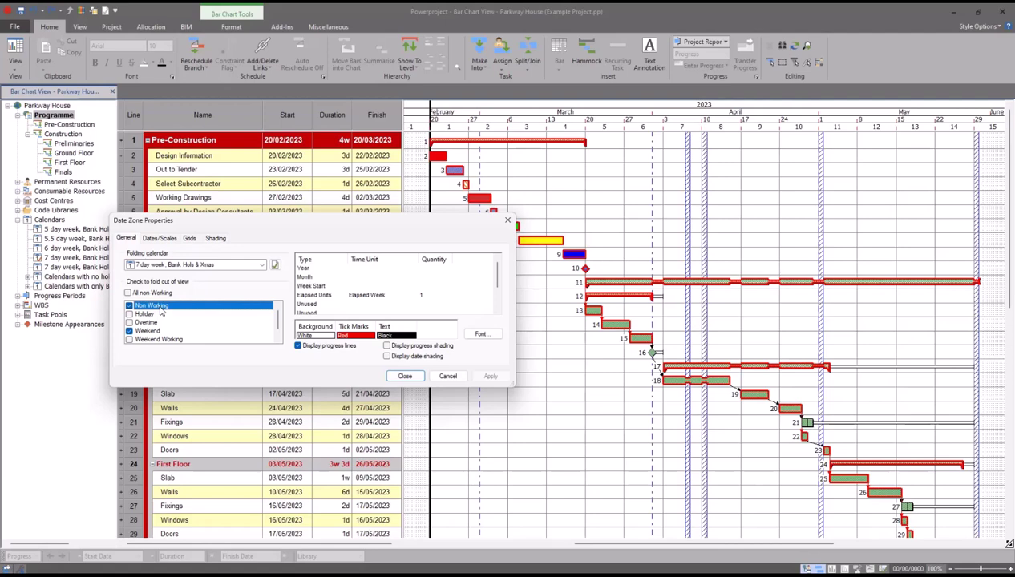
pyautogui.click(274, 265)
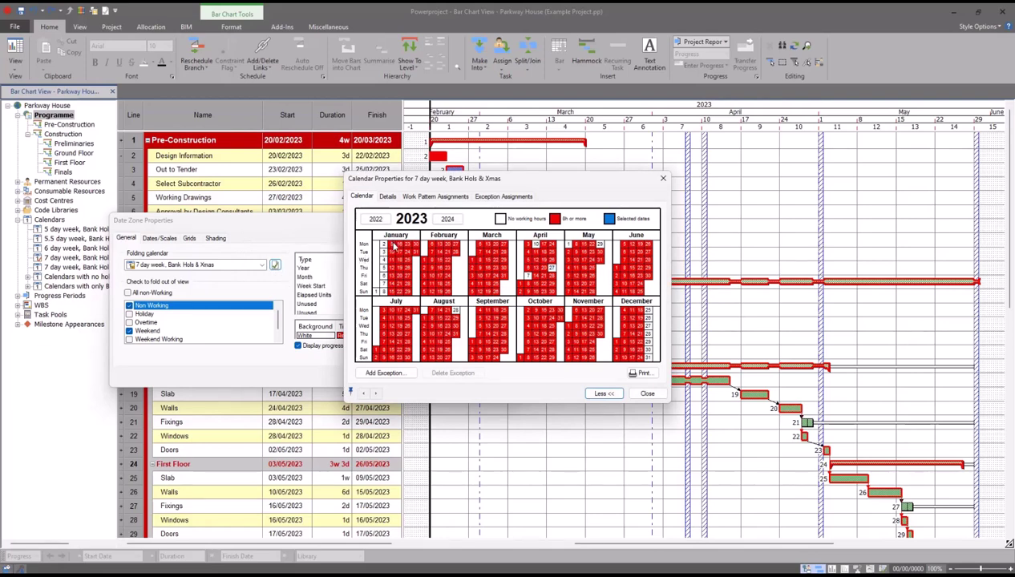
pyautogui.moveTo(392, 247); pyautogui.dragTo(393, 291)
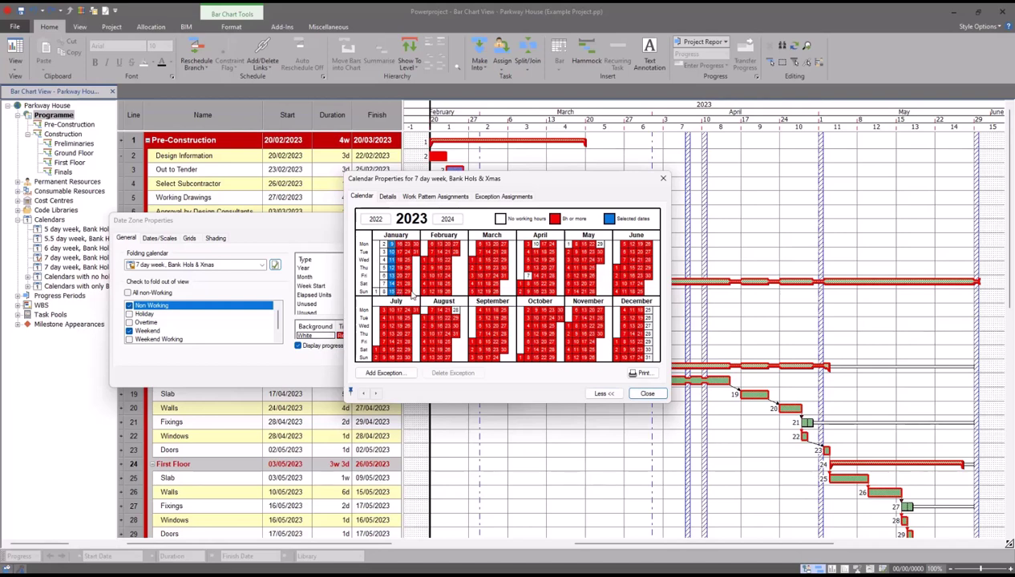
pyautogui.doubleClick(393, 246)
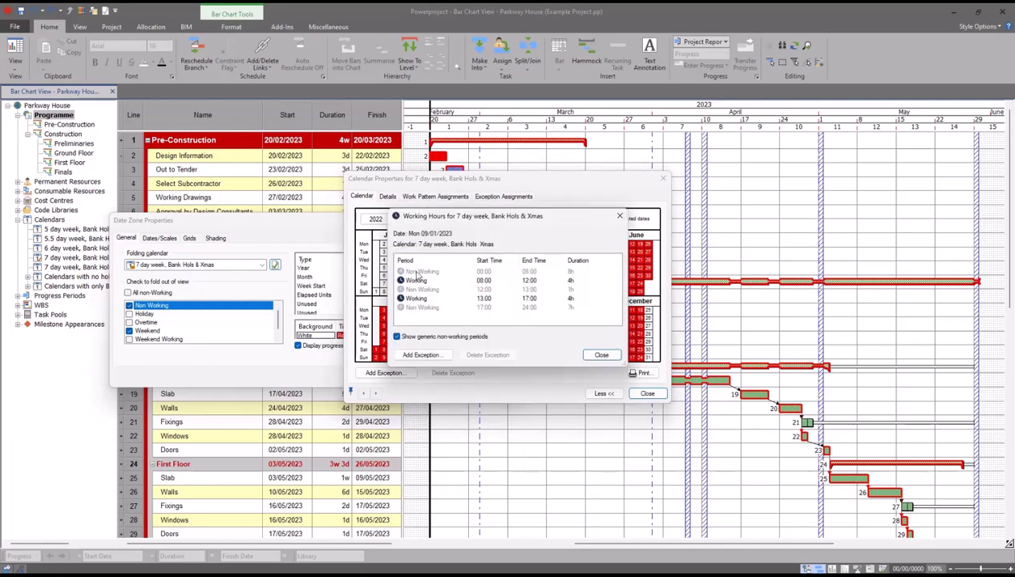
pyautogui.click(418, 272)
pyautogui.click(417, 291)
pyautogui.click(429, 308)
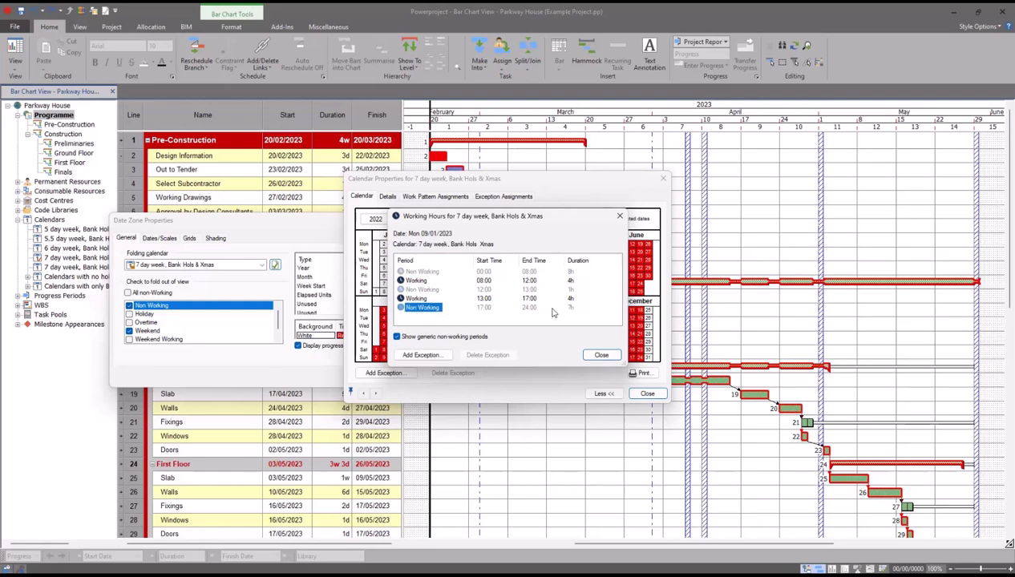
pyautogui.click(598, 353)
# Close the calendar properties and preview the chart with Non Working time unfolded.
pyautogui.click(644, 393)
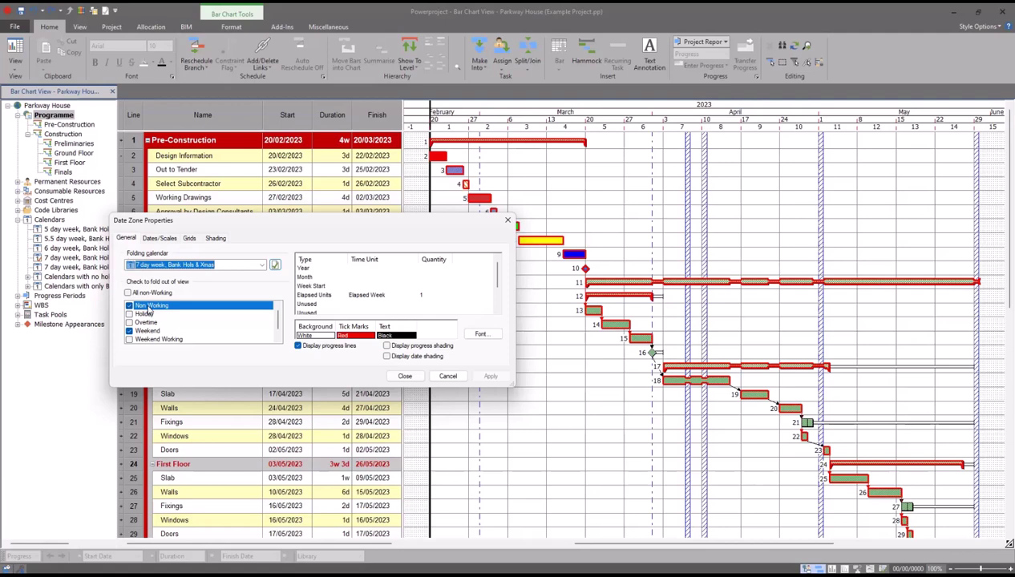
pyautogui.click(129, 305)
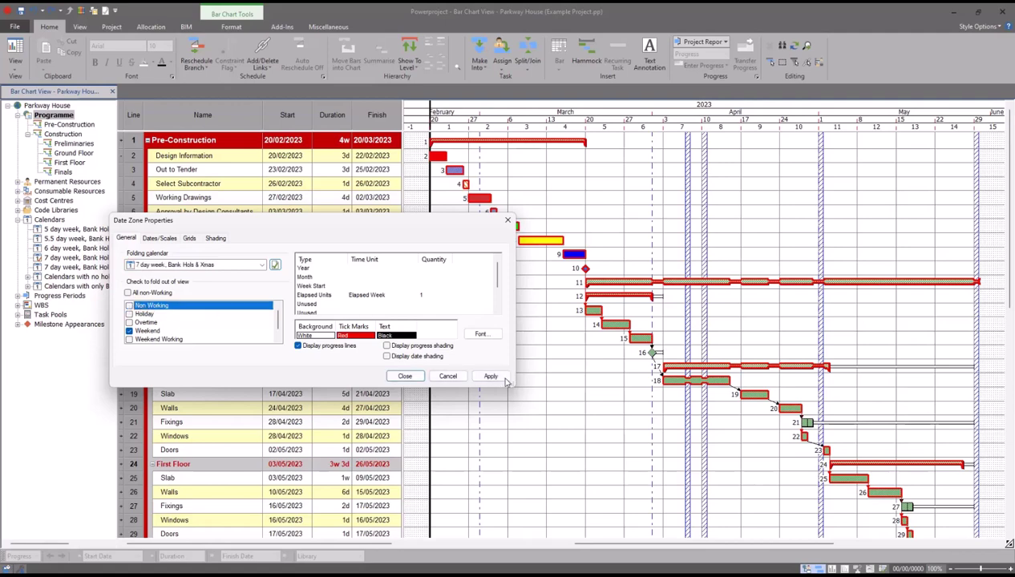
pyautogui.click(502, 377)
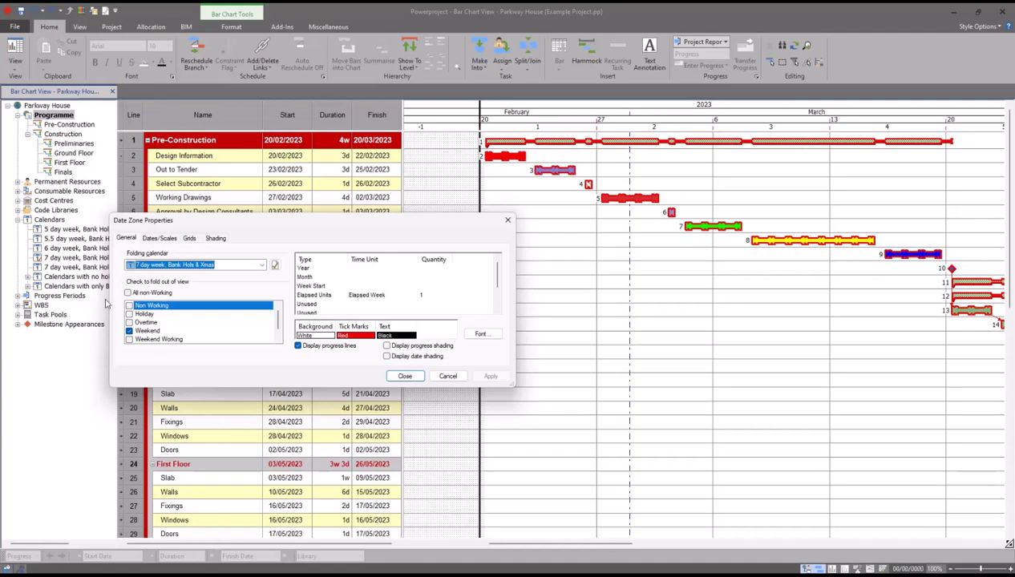
# Fold Non Working time out again, apply it, and close Date Zone Properties.
pyautogui.click(129, 306)
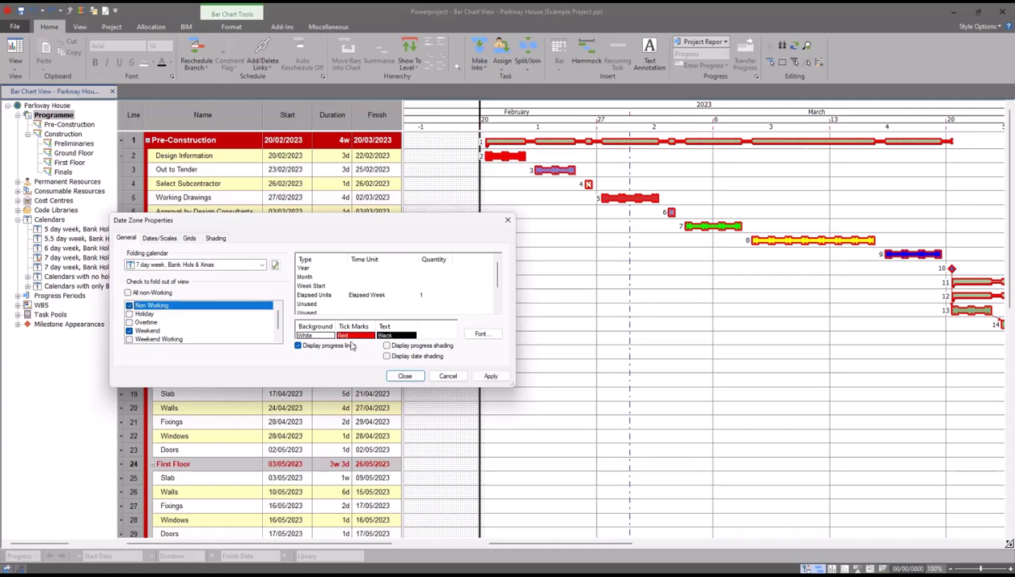
pyautogui.click(491, 376)
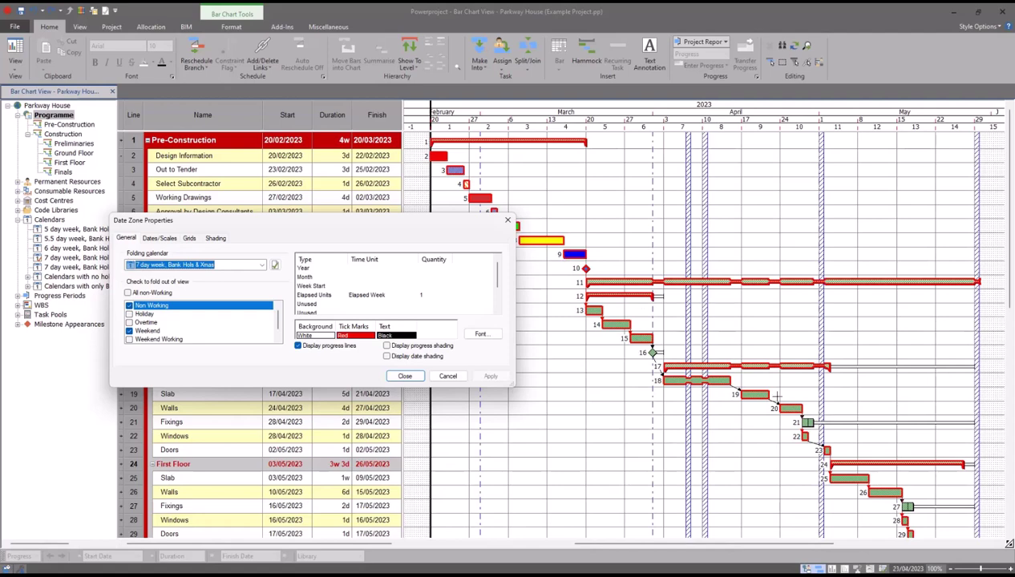
pyautogui.click(405, 376)
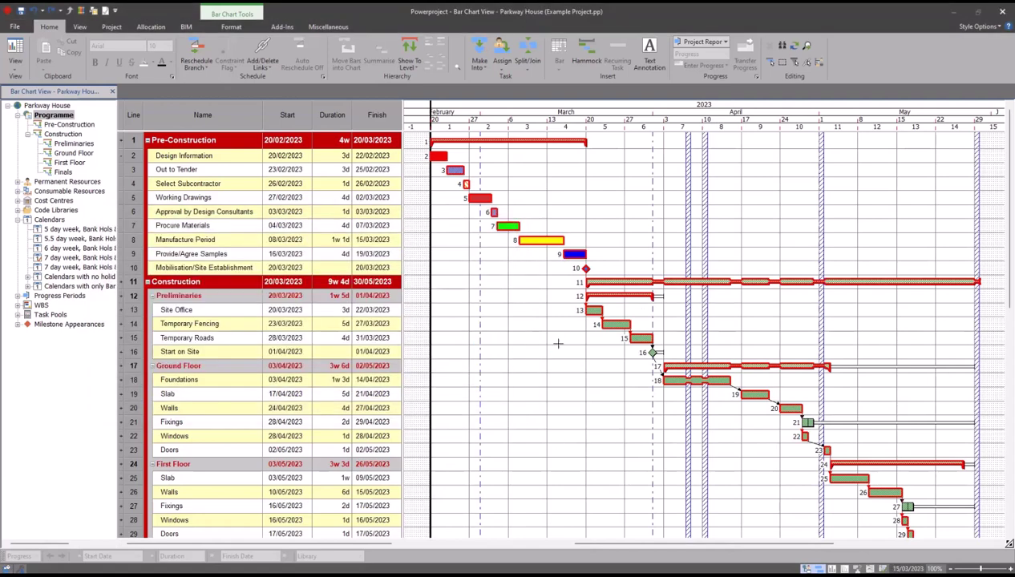